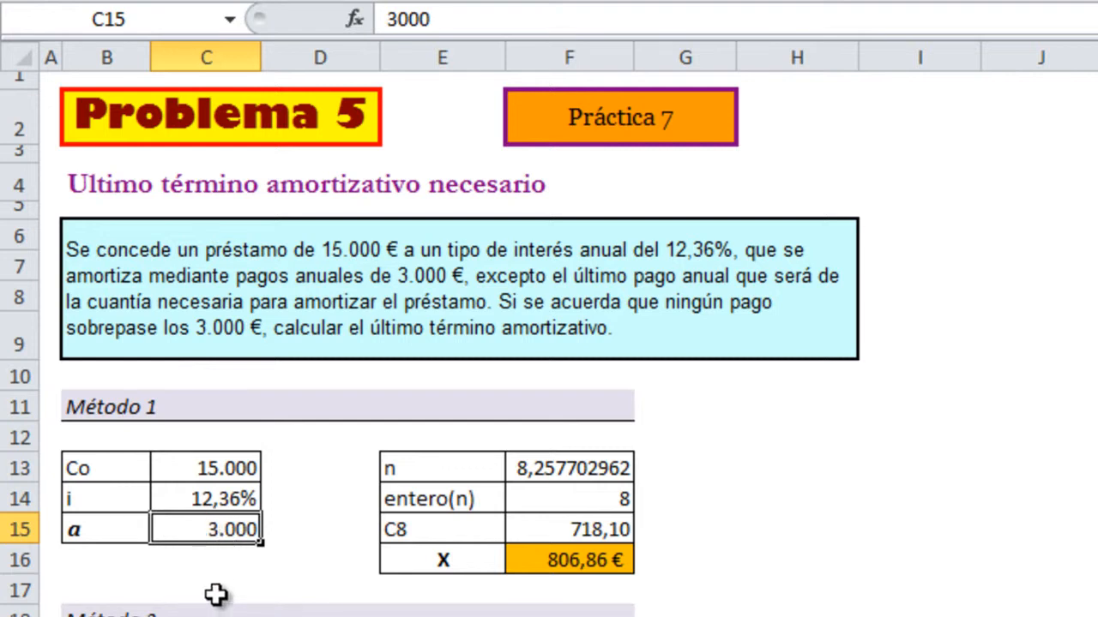
Inspect the formulas behind n in F13 and entero(n) in F14 of Método 1, leaving both cells unedited.
left_click(430, 466)
left_click(549, 468)
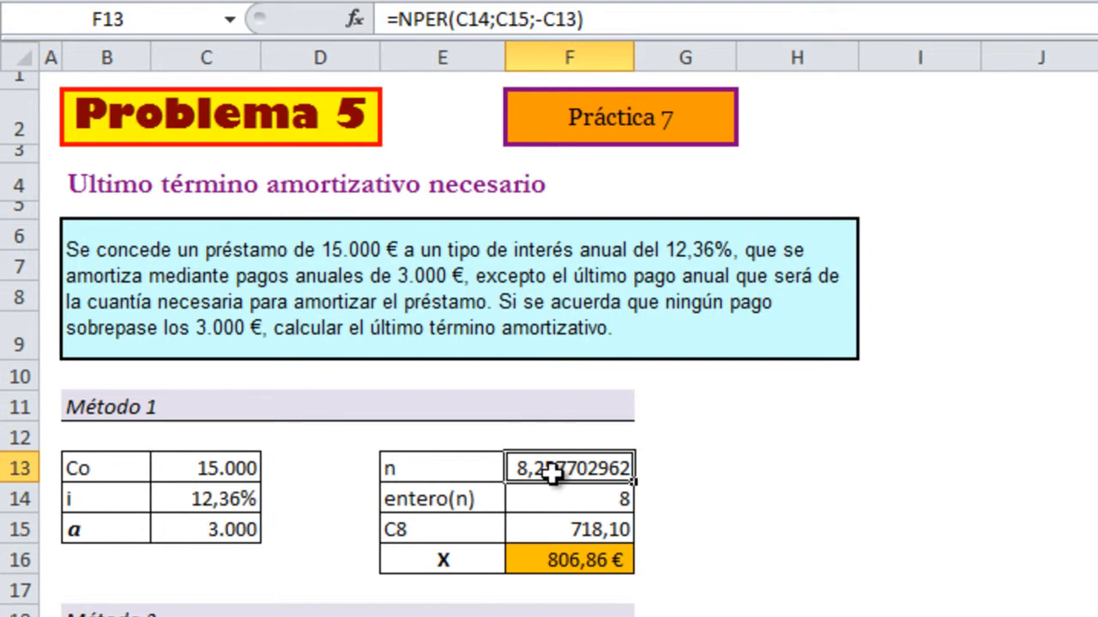
double_click(558, 470)
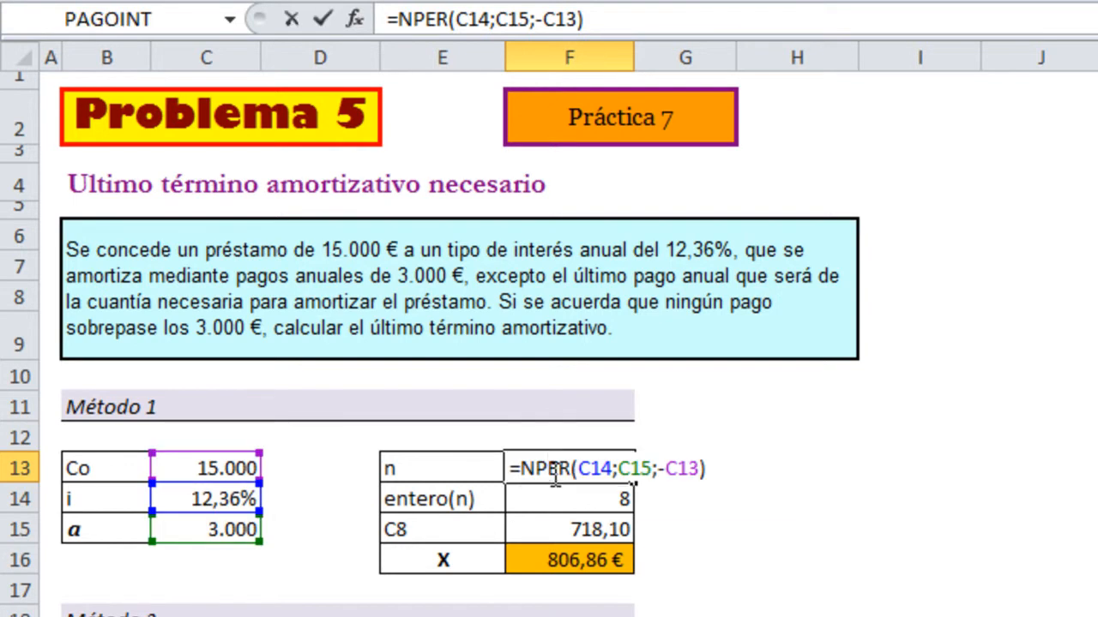
left_click(670, 468)
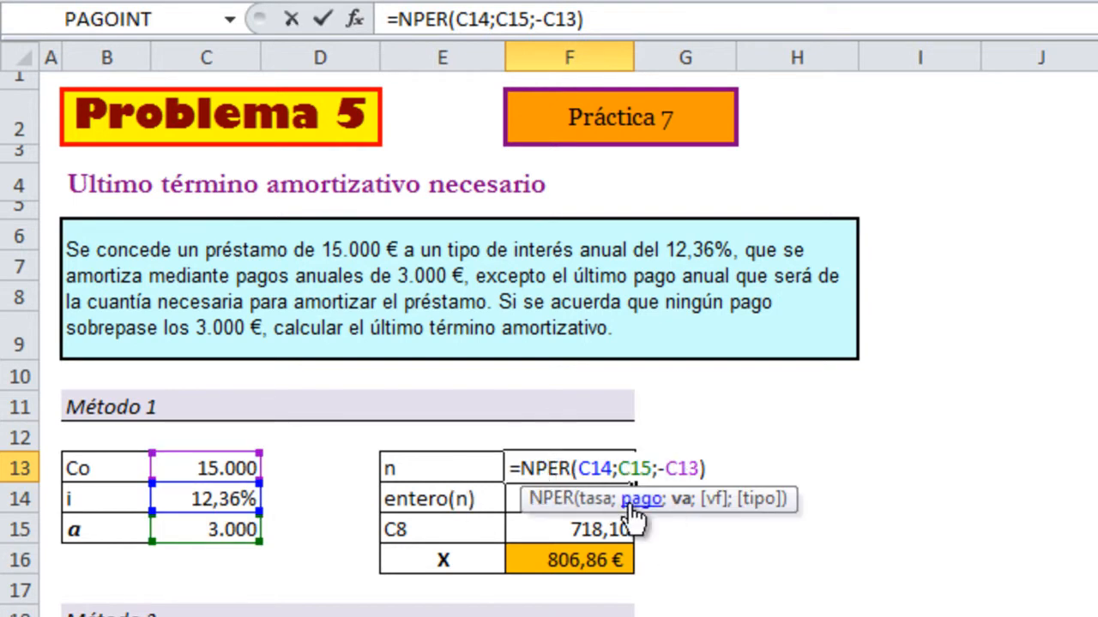
key("Escape")
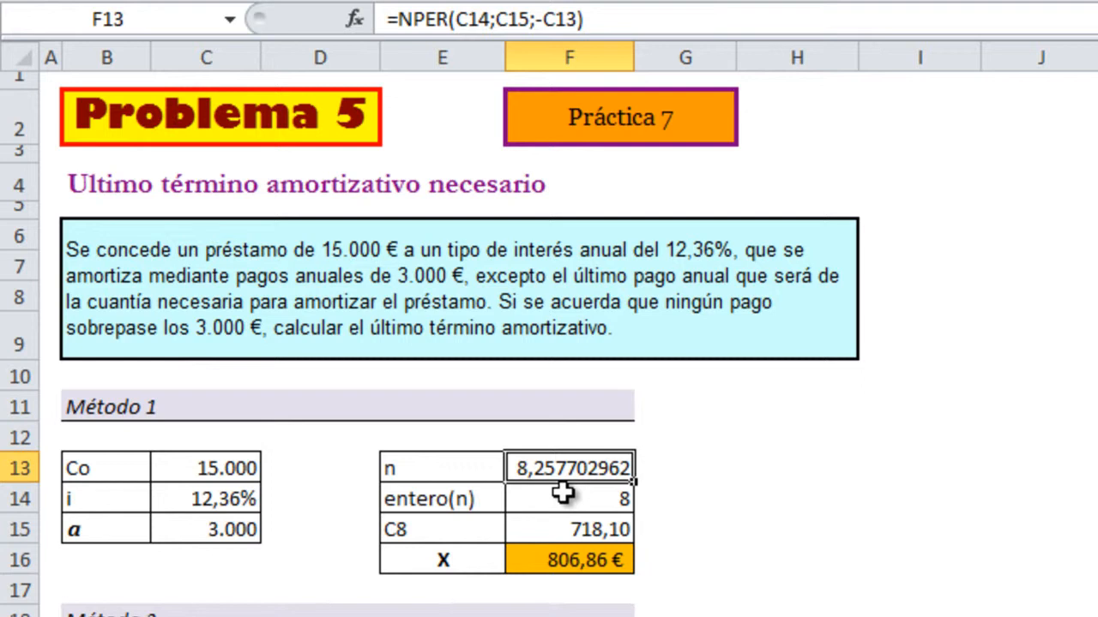
left_click(554, 501)
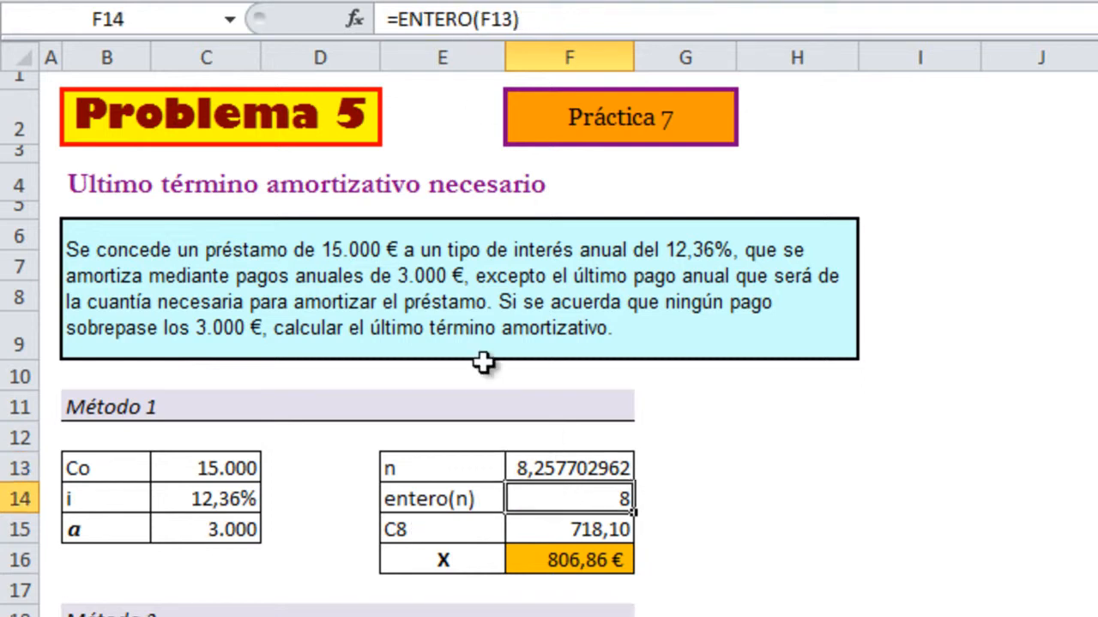
double_click(557, 501)
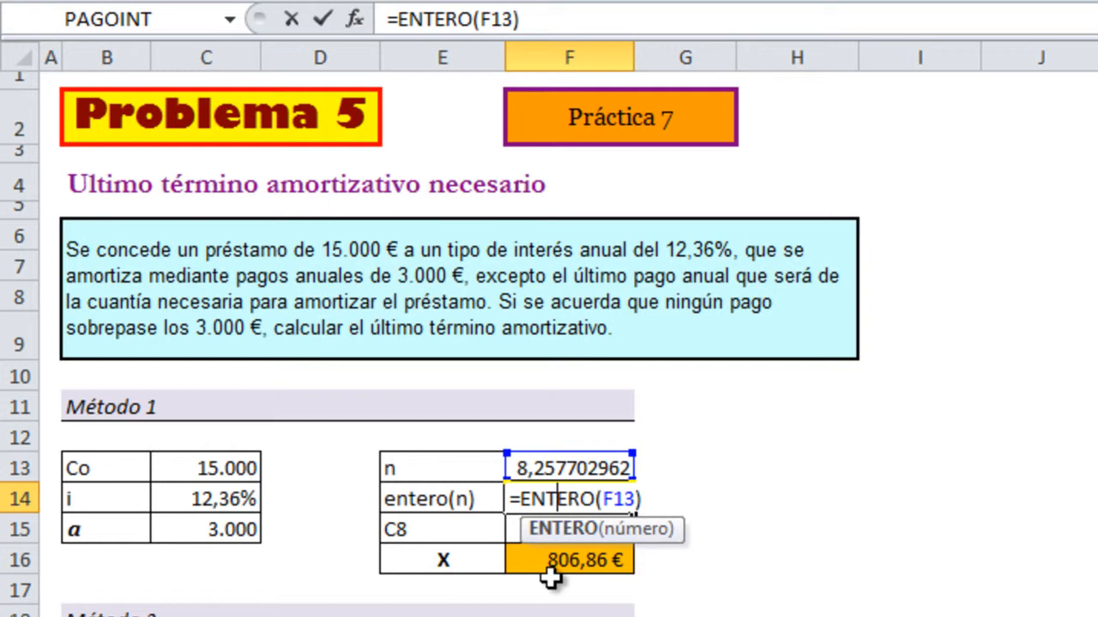
key("Escape")
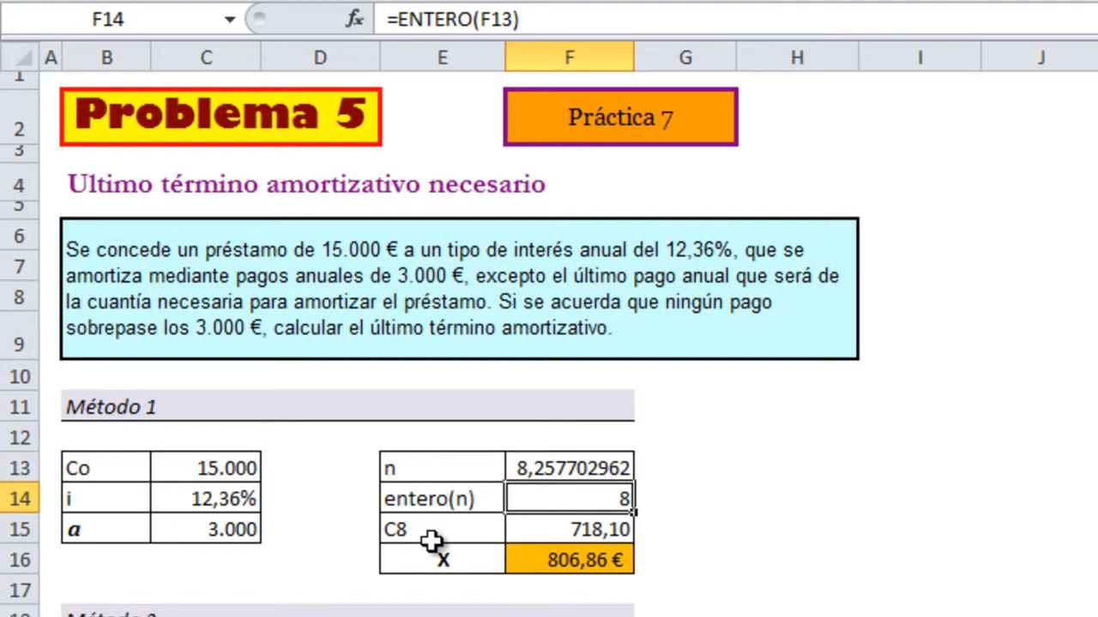
Inspect the formulas for the outstanding capital C8 in F15 and the last payment X in F16 of Método 1.
left_click(541, 526)
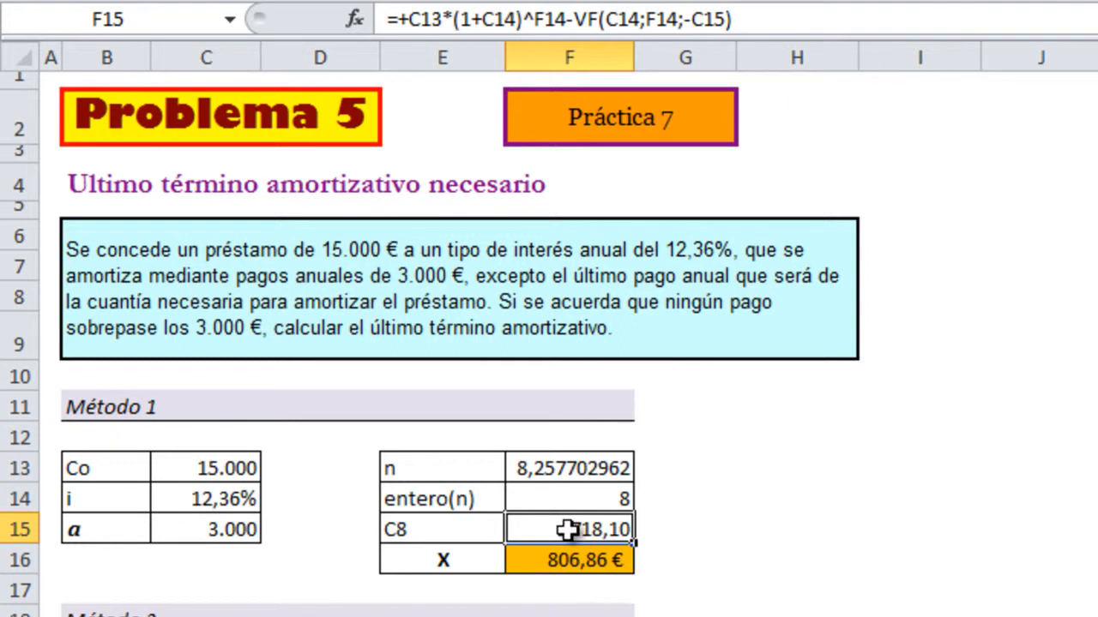
double_click(567, 529)
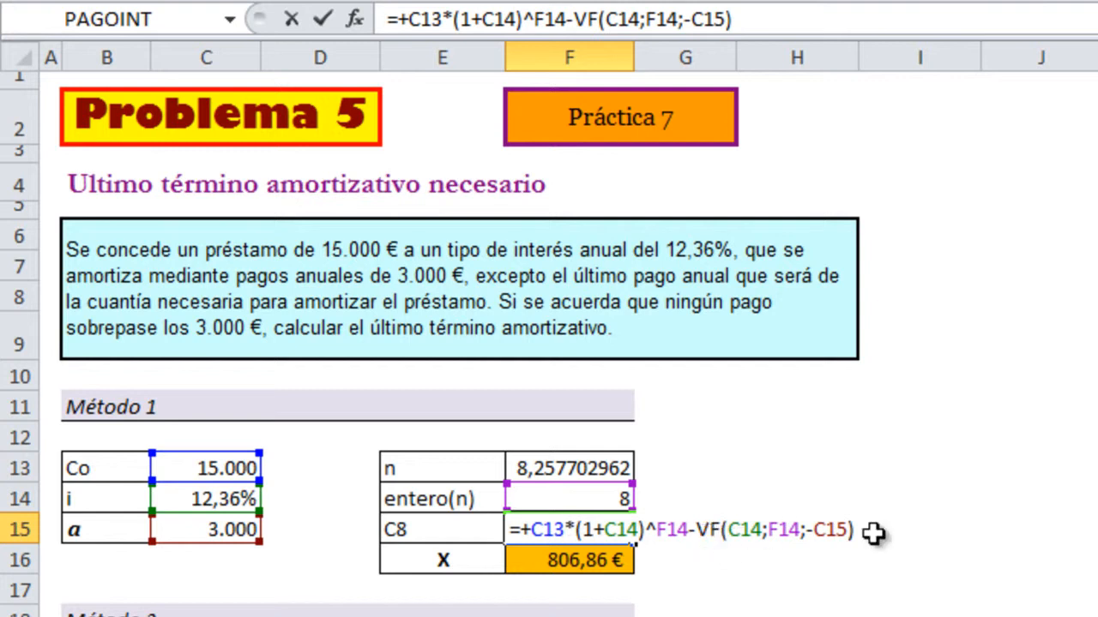
key("ctrl+Return")
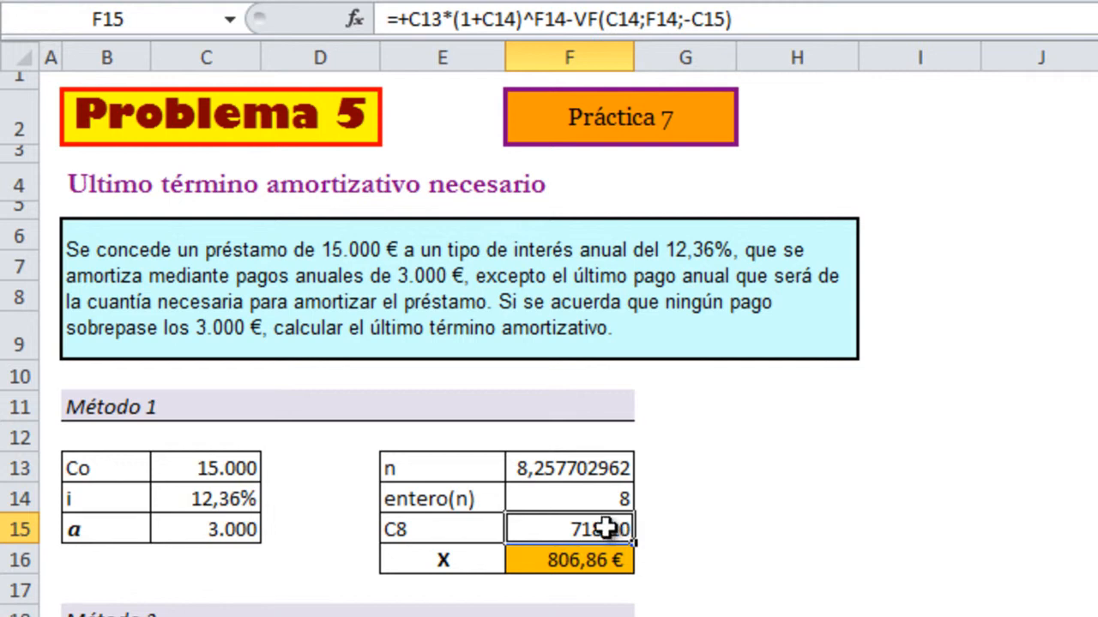
left_click(569, 560)
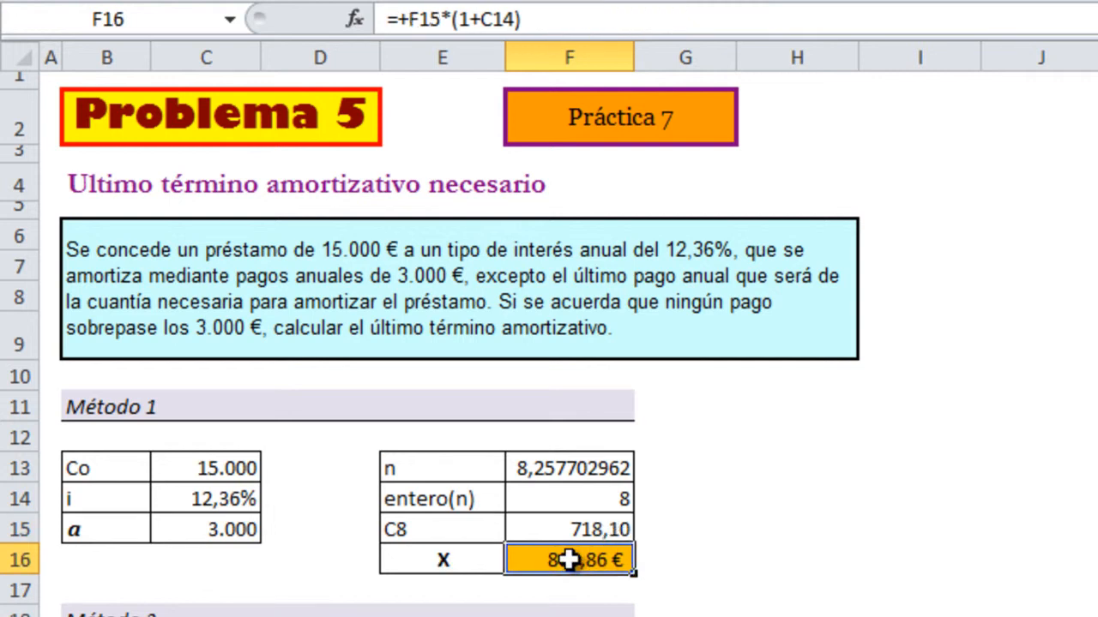
double_click(569, 560)
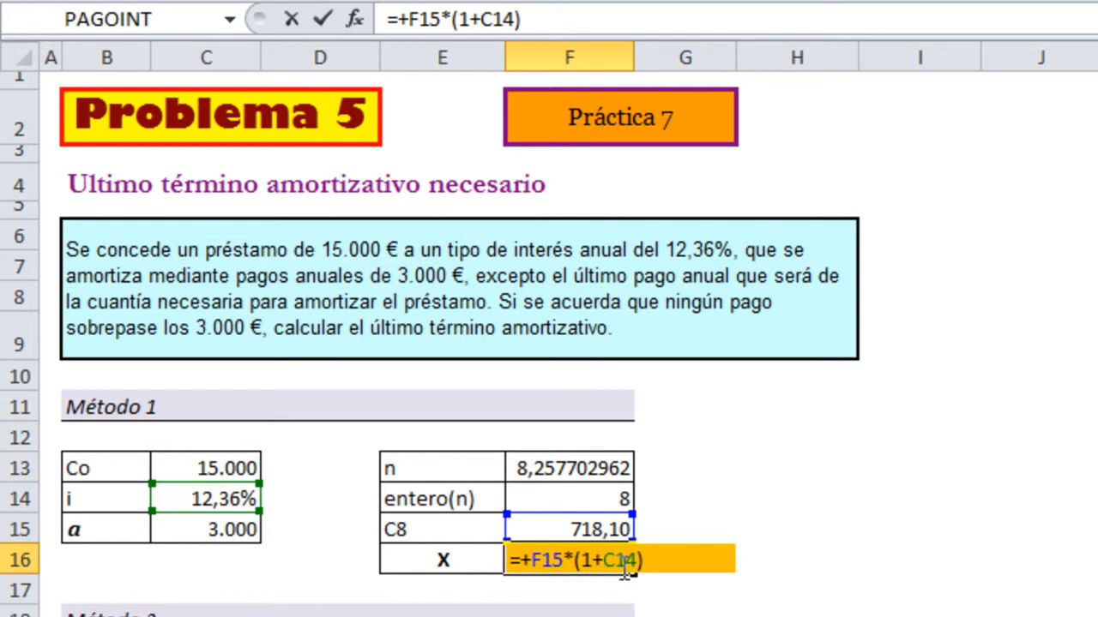
key("Escape")
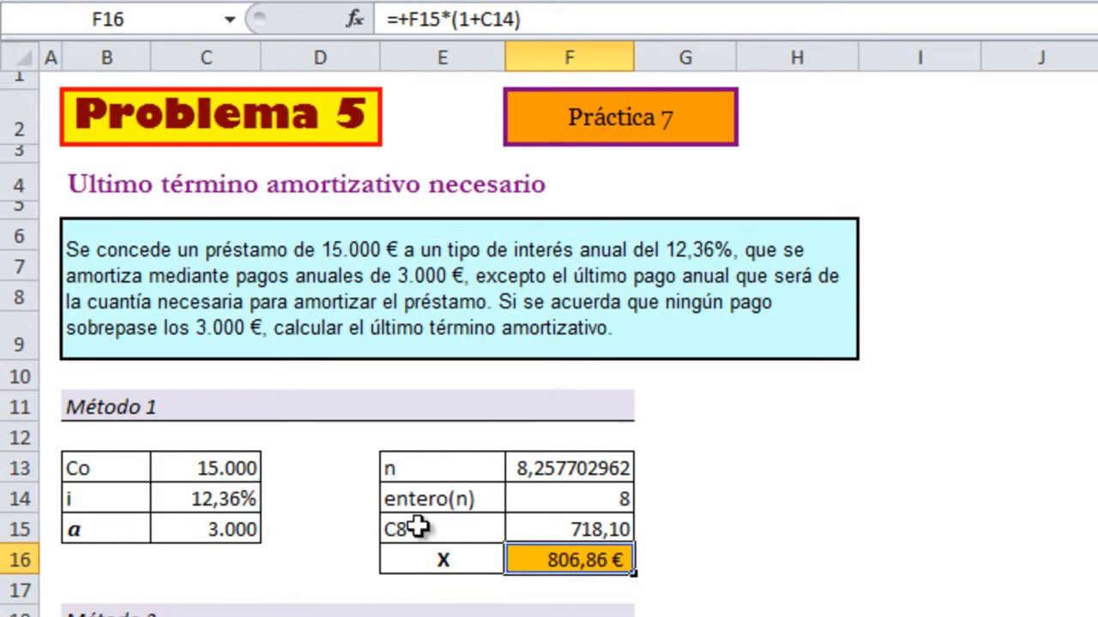
Inspect the Método 2 formulas for VA renta in F22, Co-VA renta in F23 and the last payment X in F24.
scroll(417, 527, "down", 1)
scroll(418, 528, "down", 2)
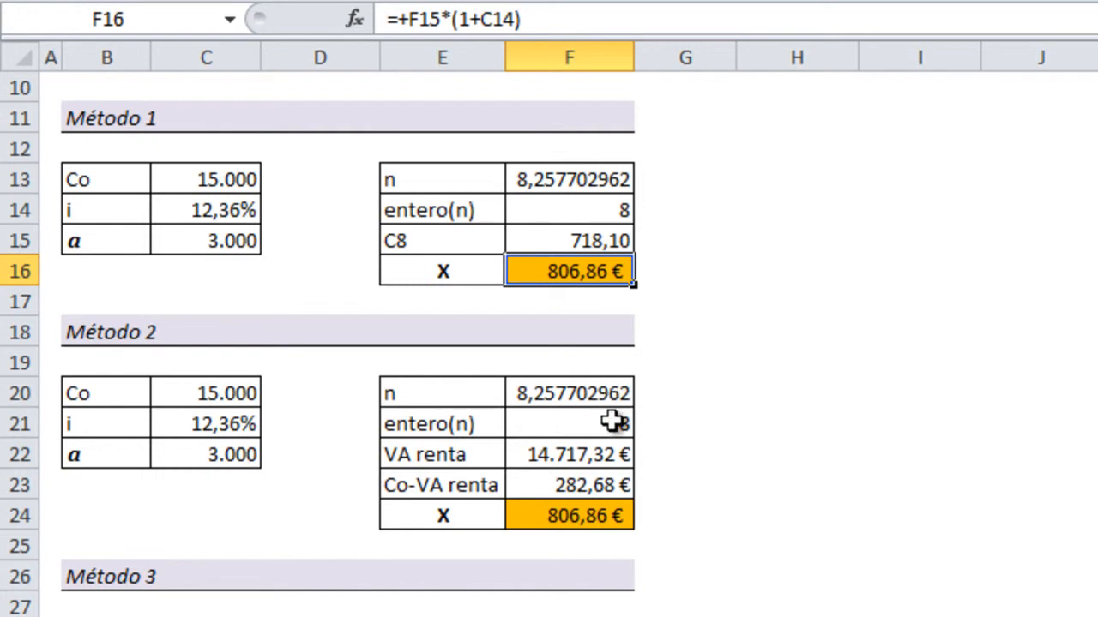
left_click(570, 455)
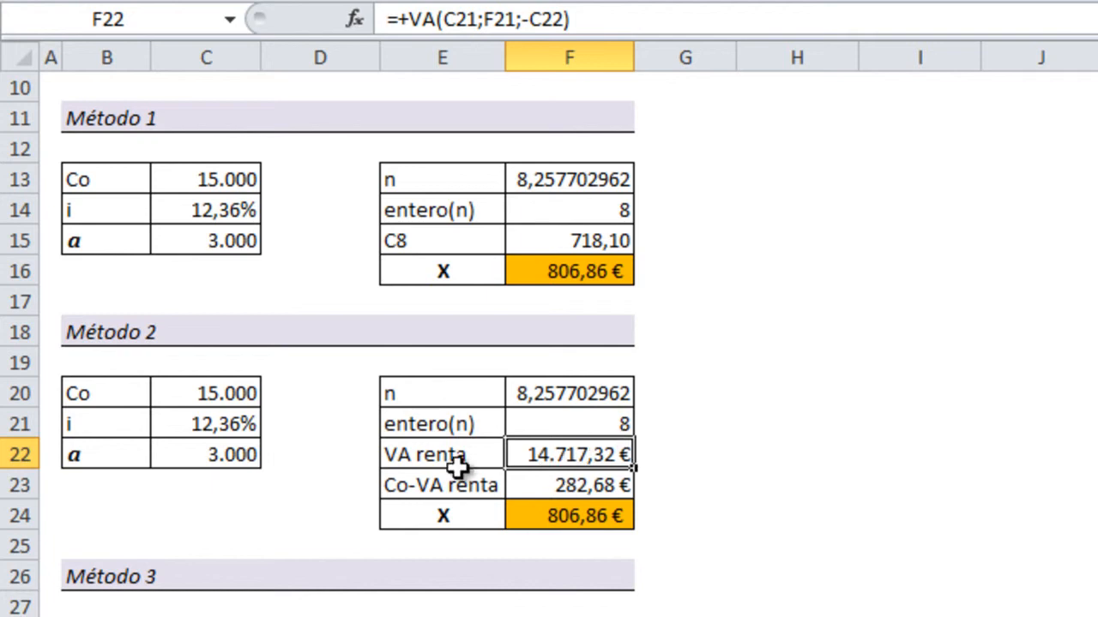
double_click(548, 456)
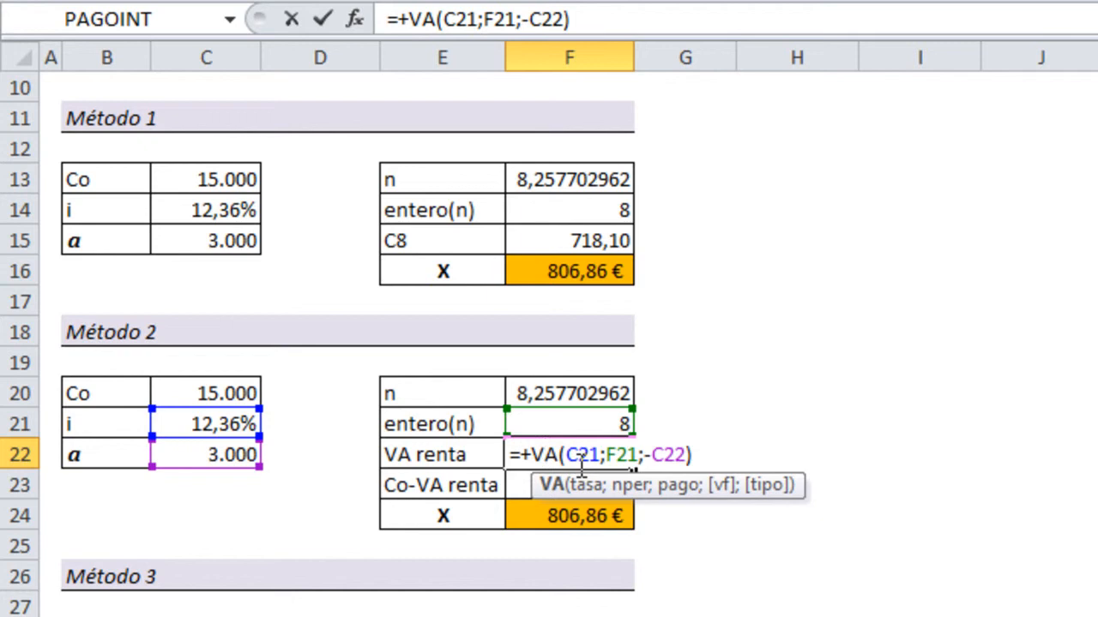
key("Escape")
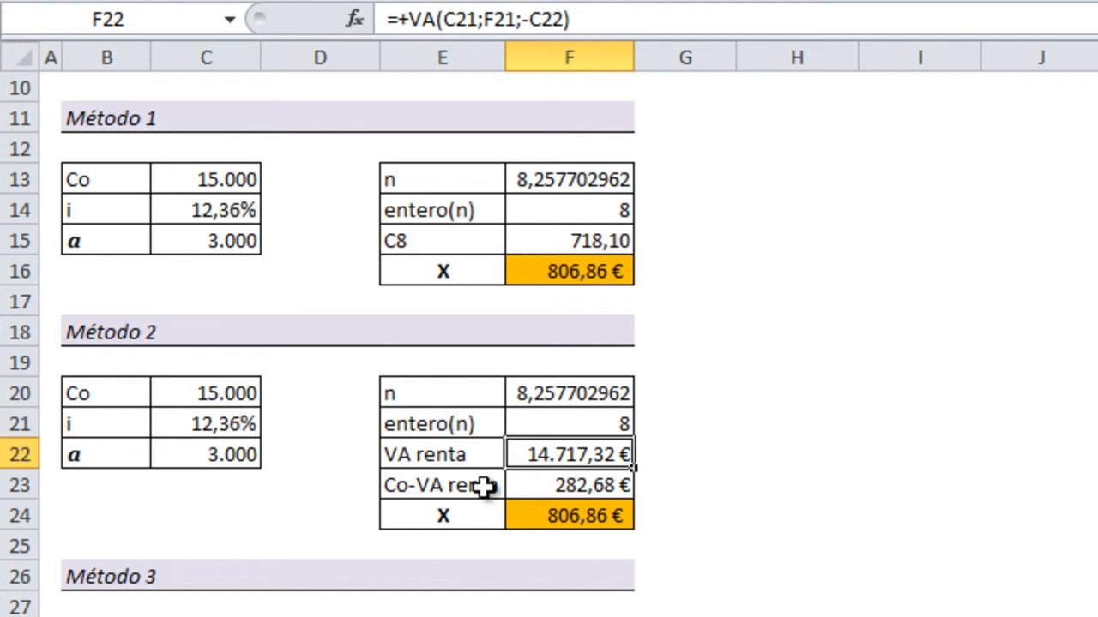
left_click(548, 492)
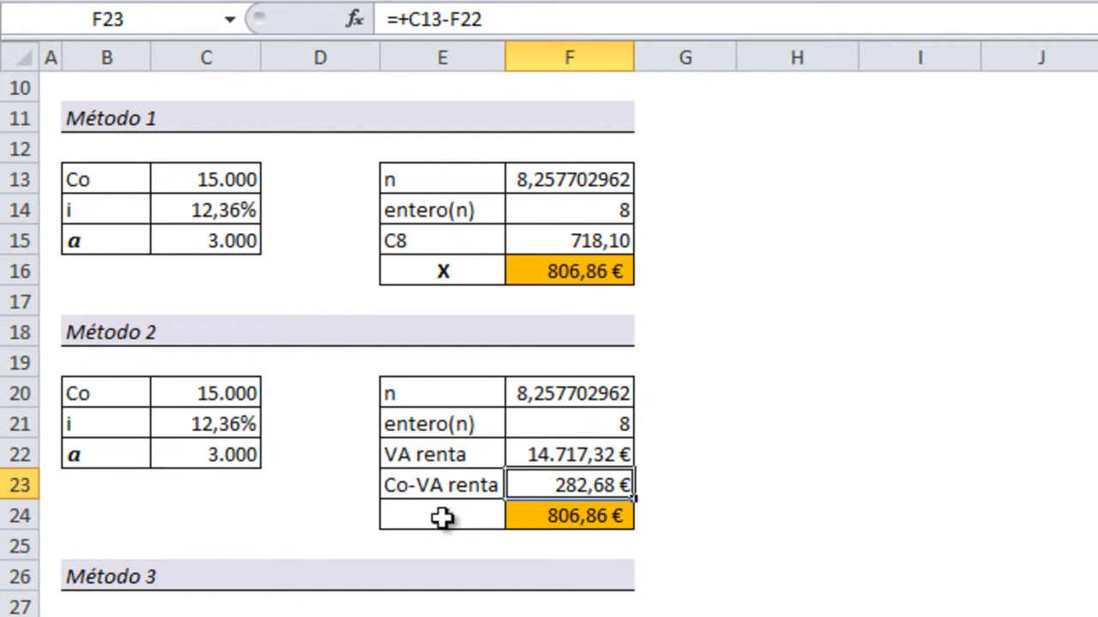
left_click(572, 515)
double_click(572, 514)
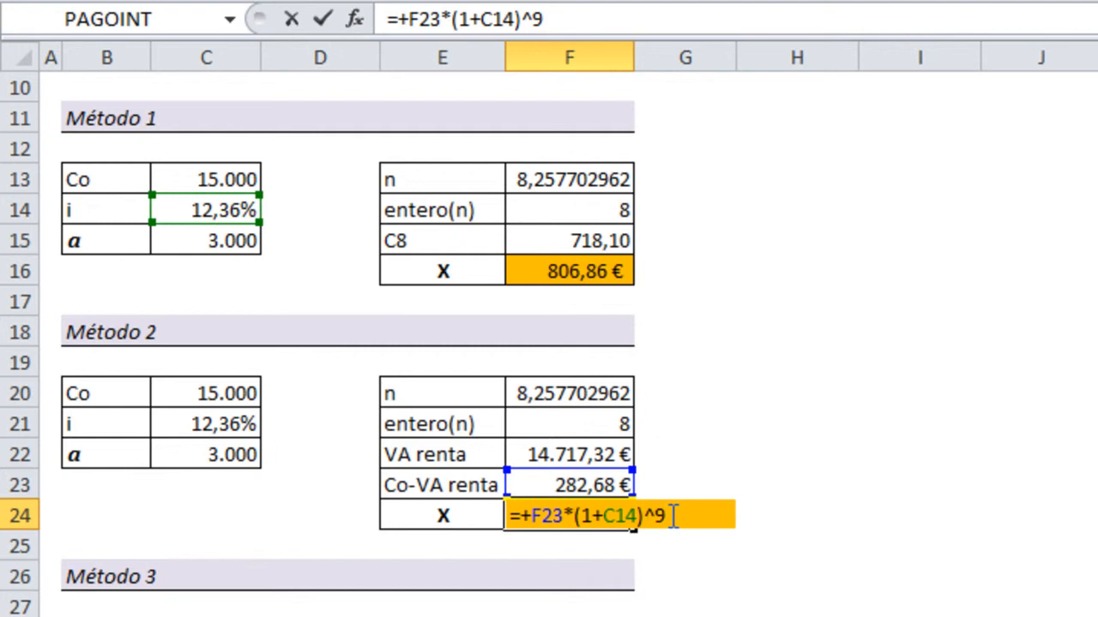
key("Escape")
Fill the year 8 Cs cell F41 in the first Método 3 amortization table with the light purple recent colour.
scroll(488, 488, "down", 4)
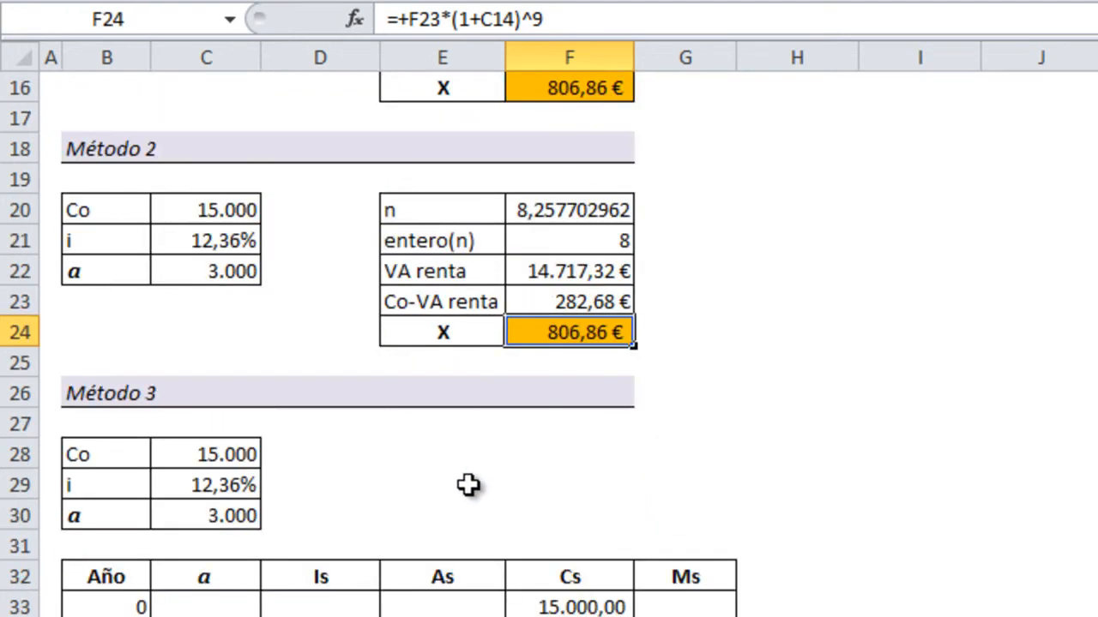
scroll(467, 474, "down", 1)
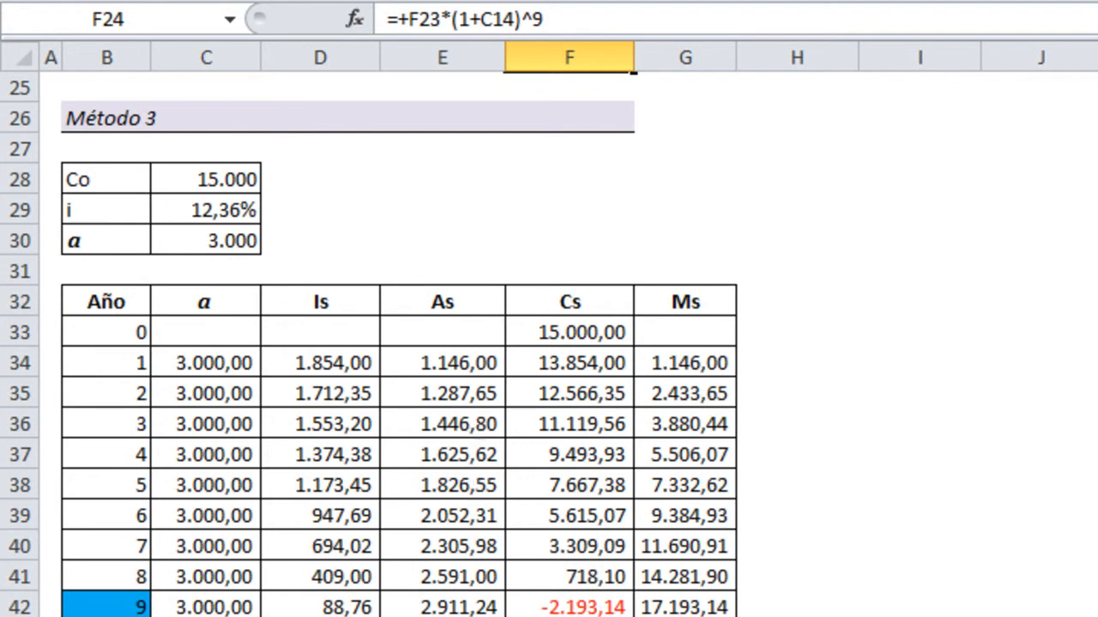
scroll(399, 343, "down", 1)
scroll(399, 343, "down", 1)
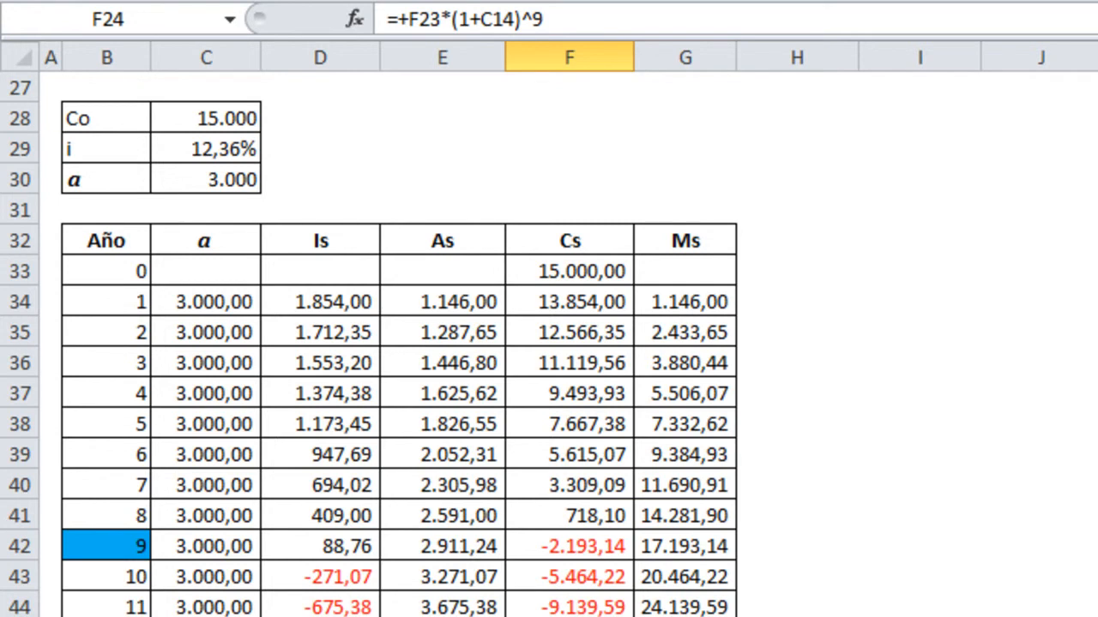
scroll(399, 343, "down", 4)
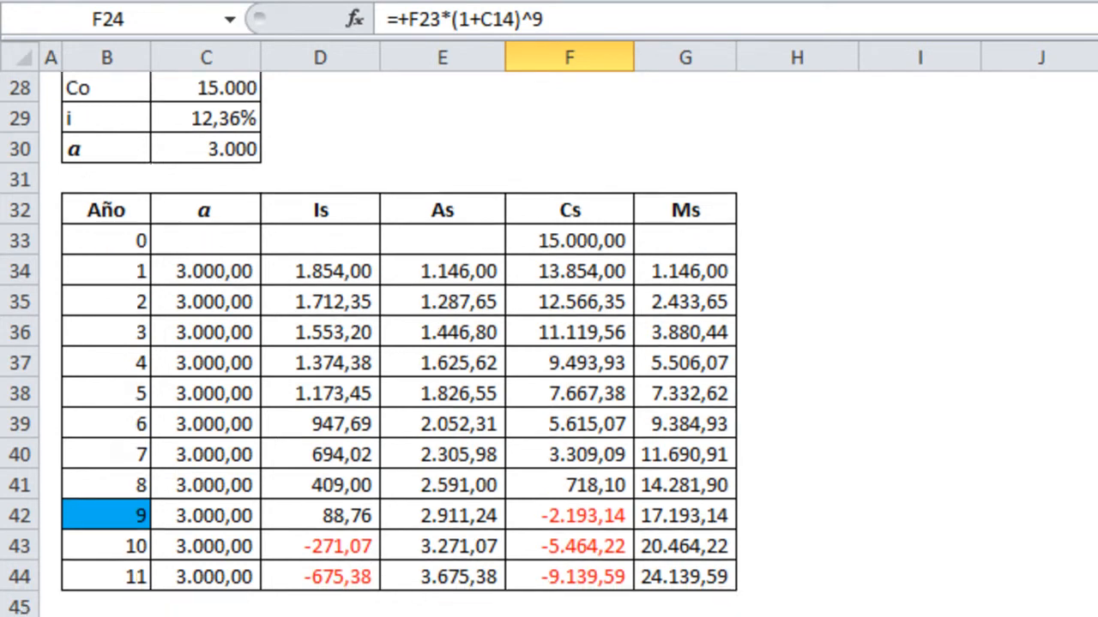
scroll(398, 343, "down", 1)
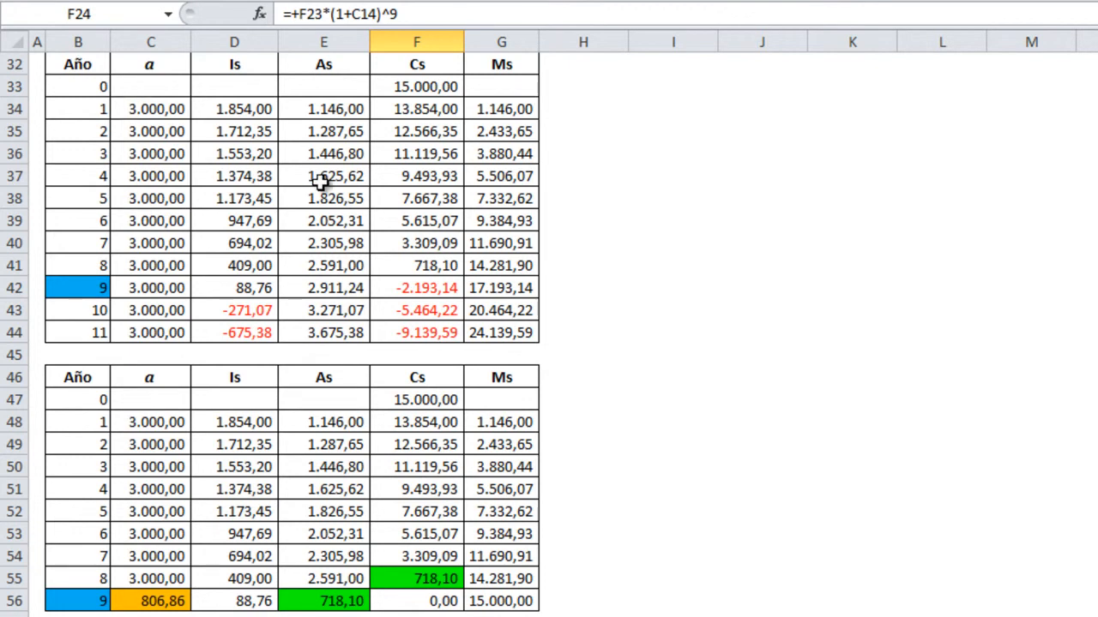
left_click(412, 273)
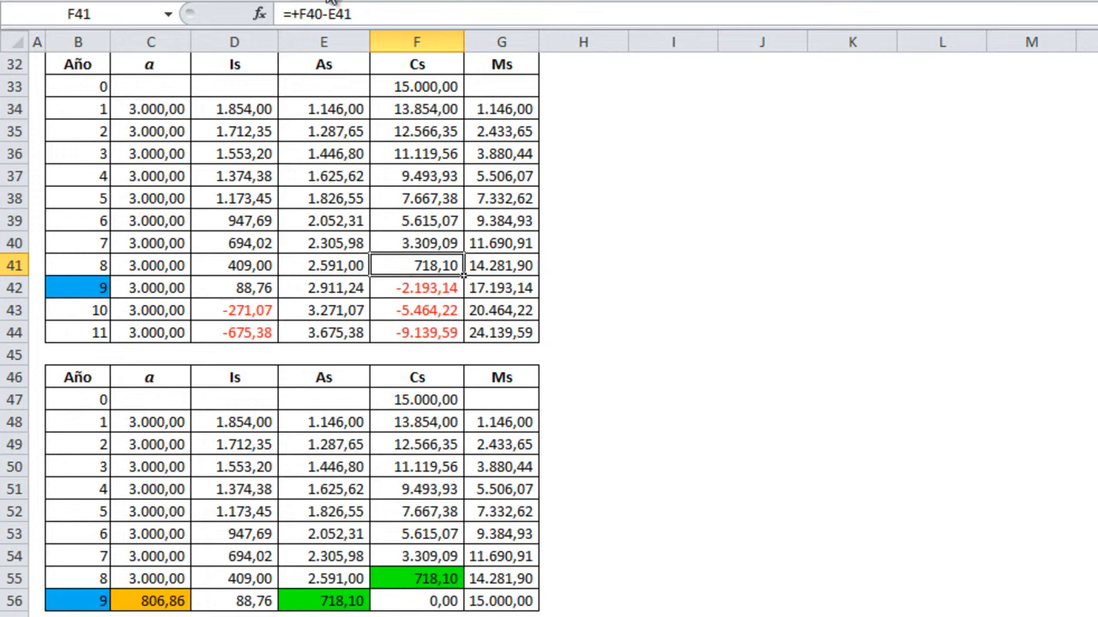
left_click(357, 0)
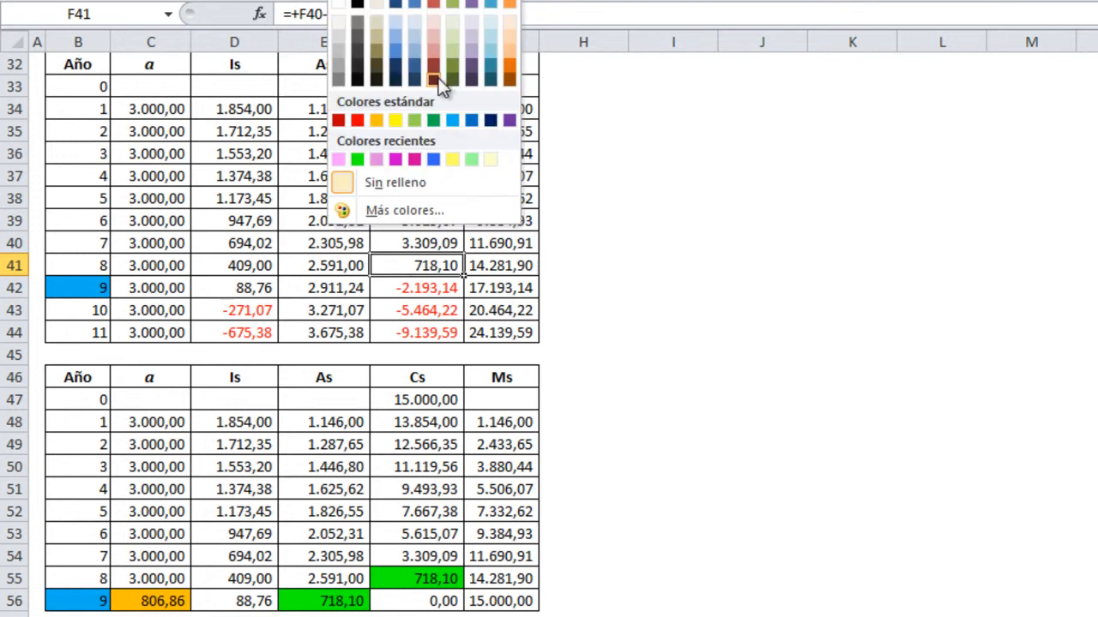
left_click(384, 161)
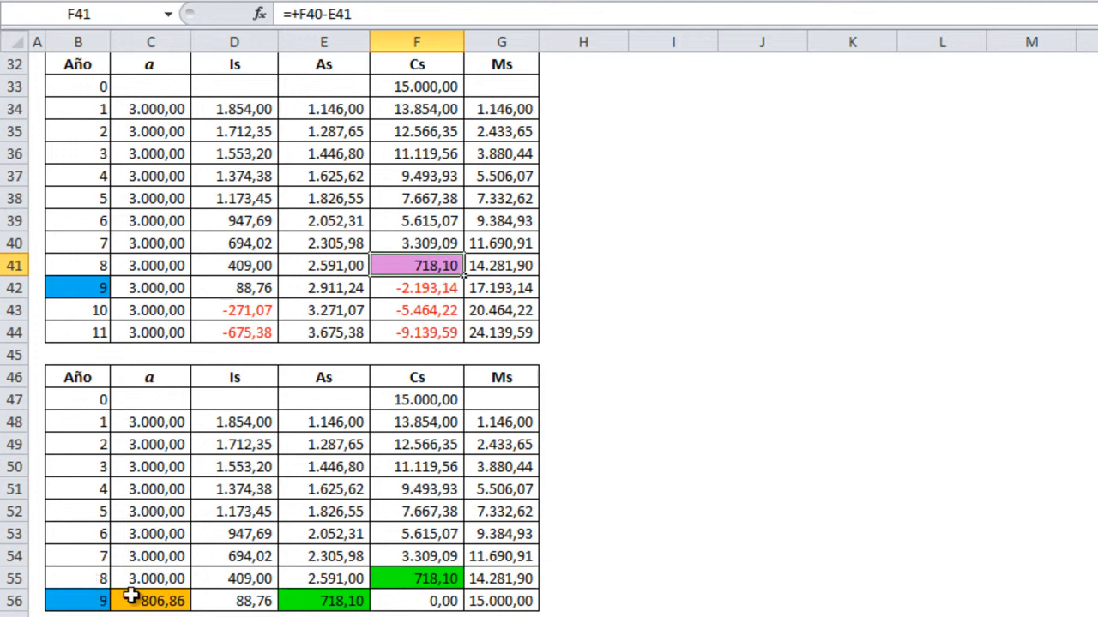
Enter the formula =+F55 in the year 9 As cell E56 of the second Método 3 table.
left_click_drag(153, 601, 463, 606)
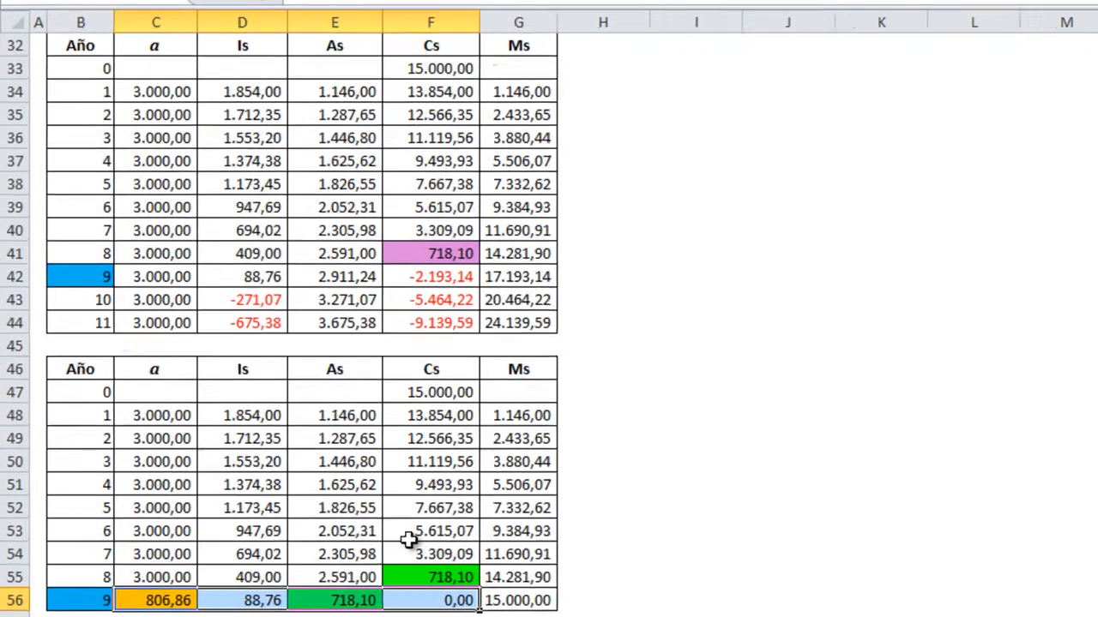
left_click(403, 533)
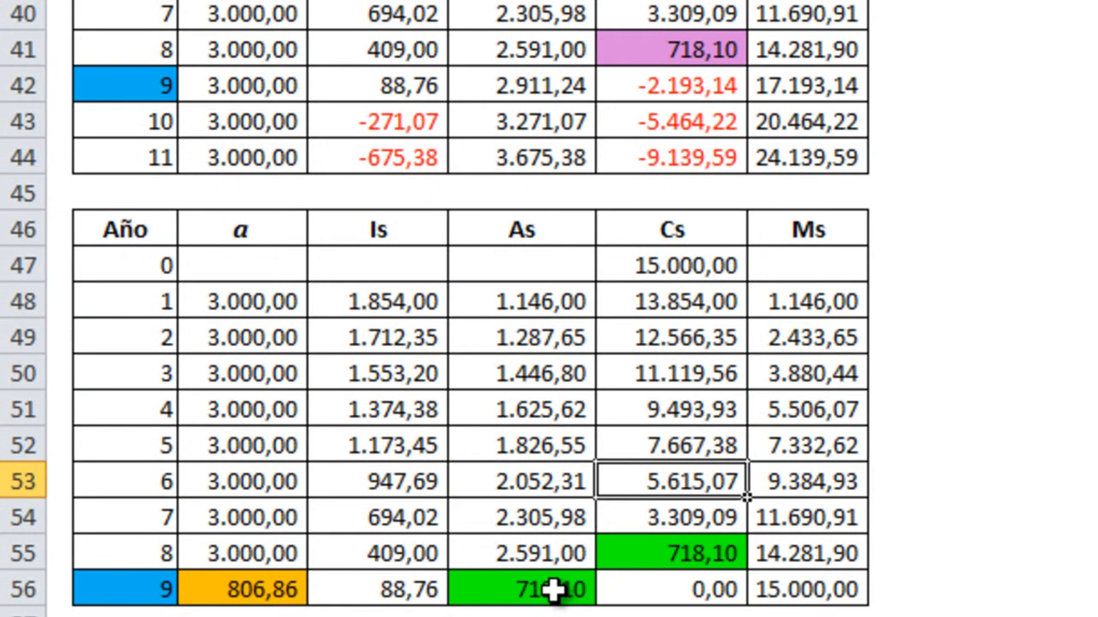
left_click(549, 596)
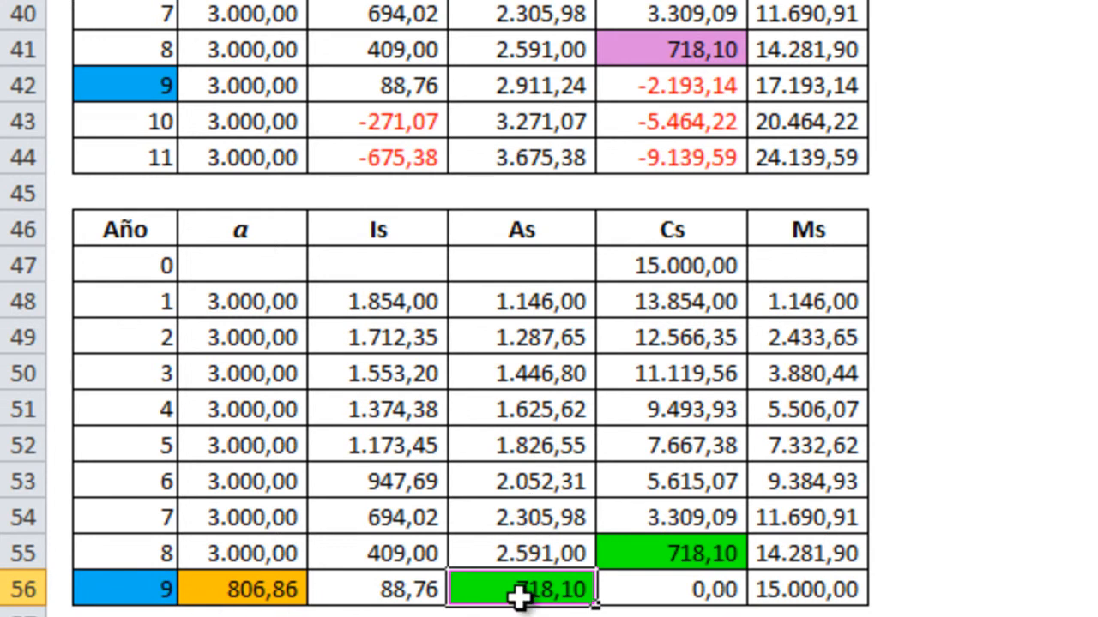
type("=+")
left_click(686, 549)
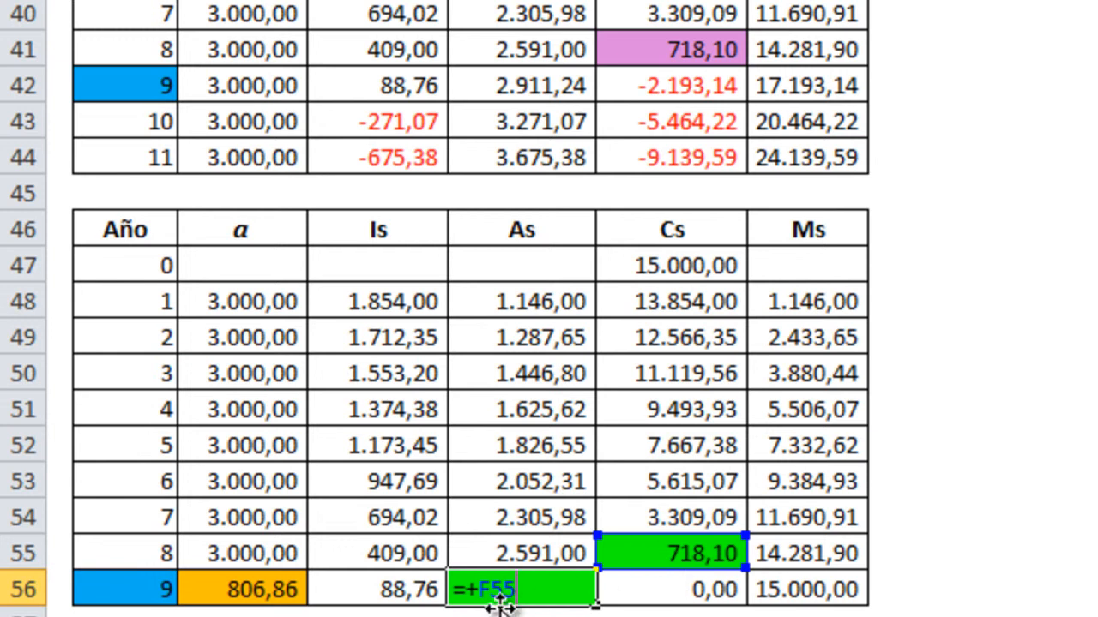
key("Return")
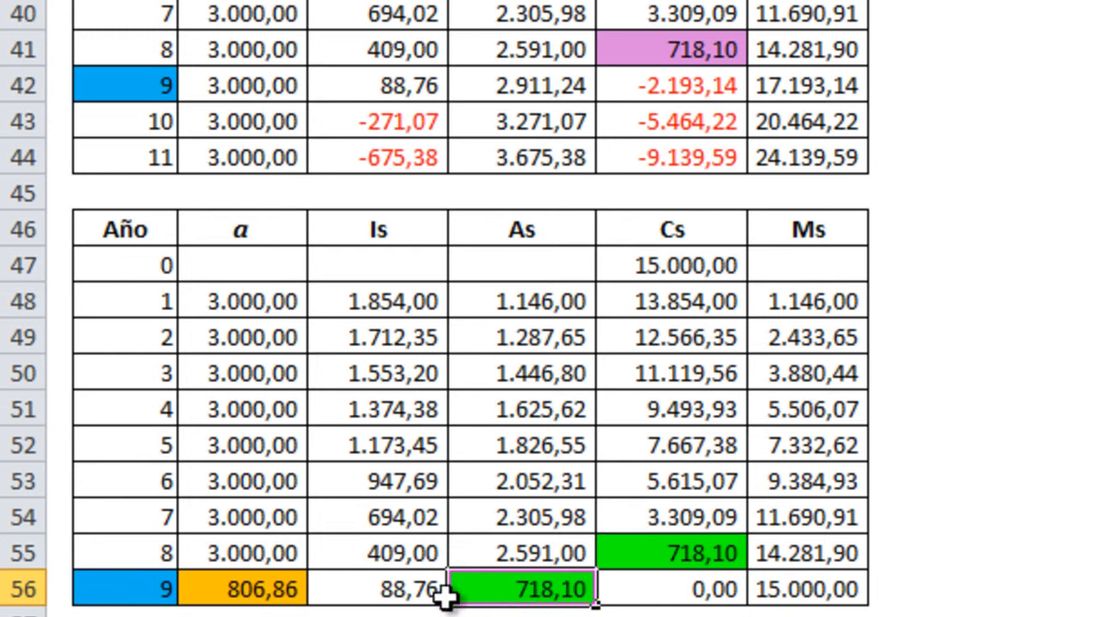
Inspect the formula for the year 9 interest in cell D56 of the second Método 3 table.
left_click(390, 590)
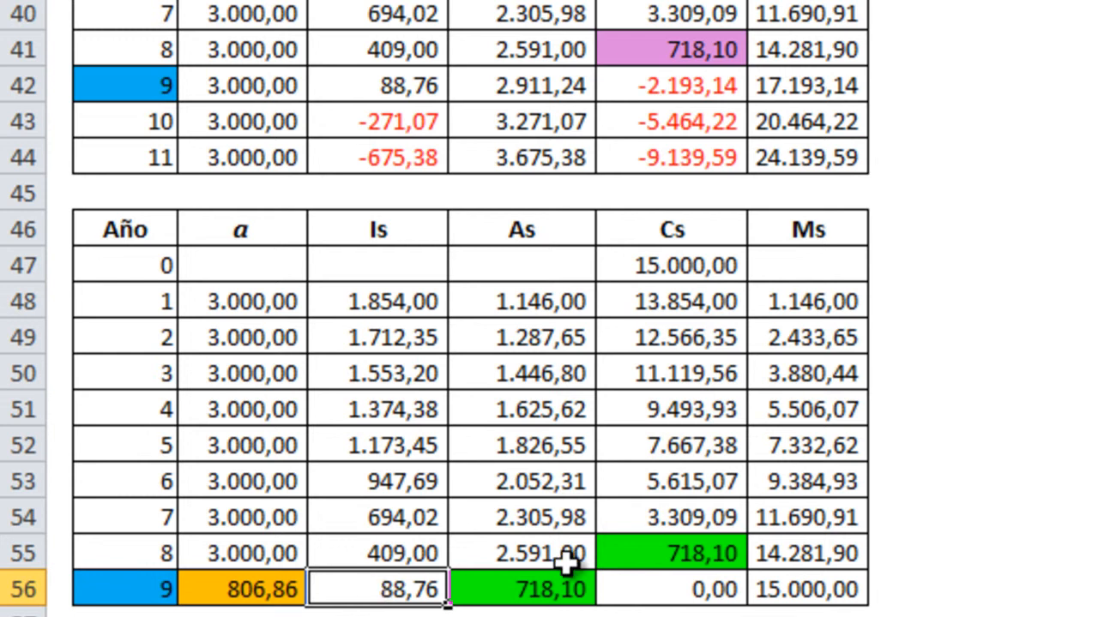
double_click(393, 590)
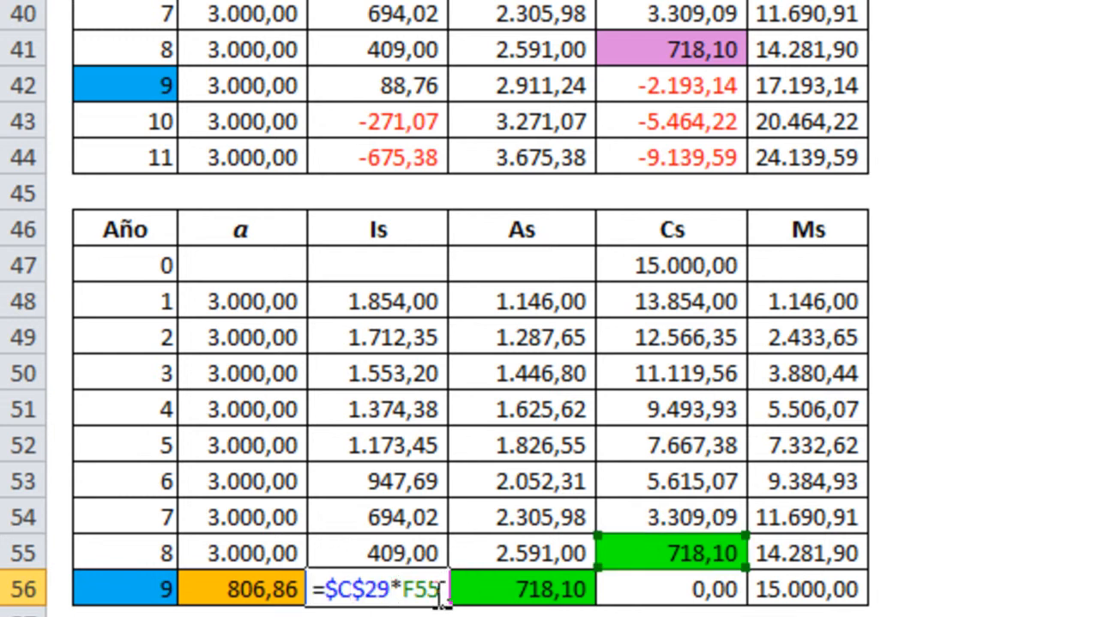
key("Escape")
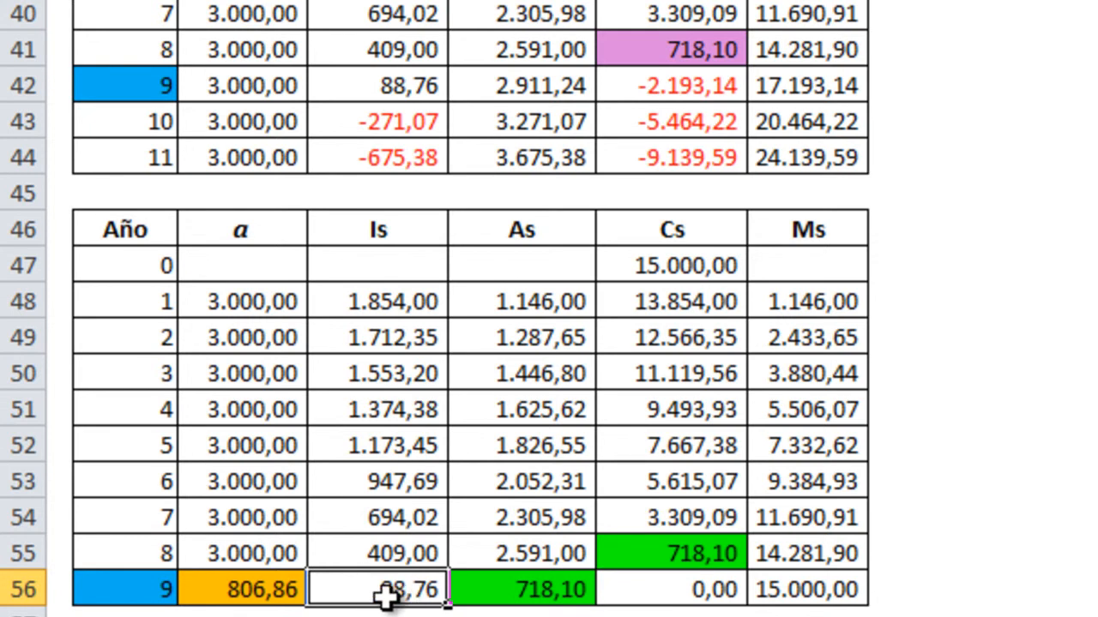
Enter the formula =+D56+E56 in the year 9 payment cell C56 of the second Método 3 table.
left_click(252, 590)
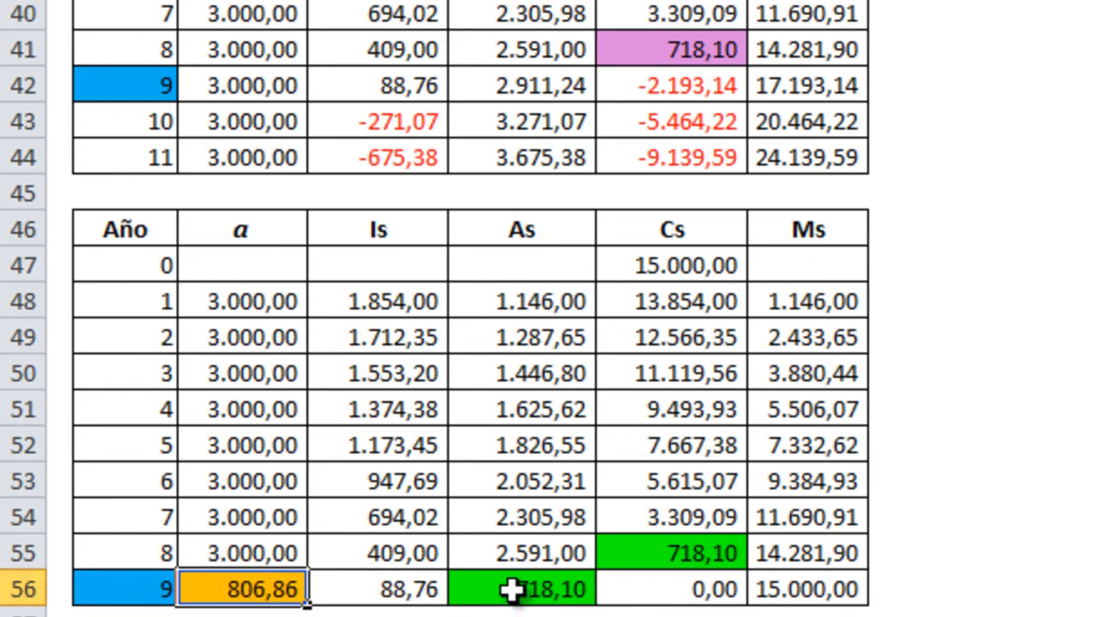
double_click(252, 592)
key("BackSpace")
type("+")
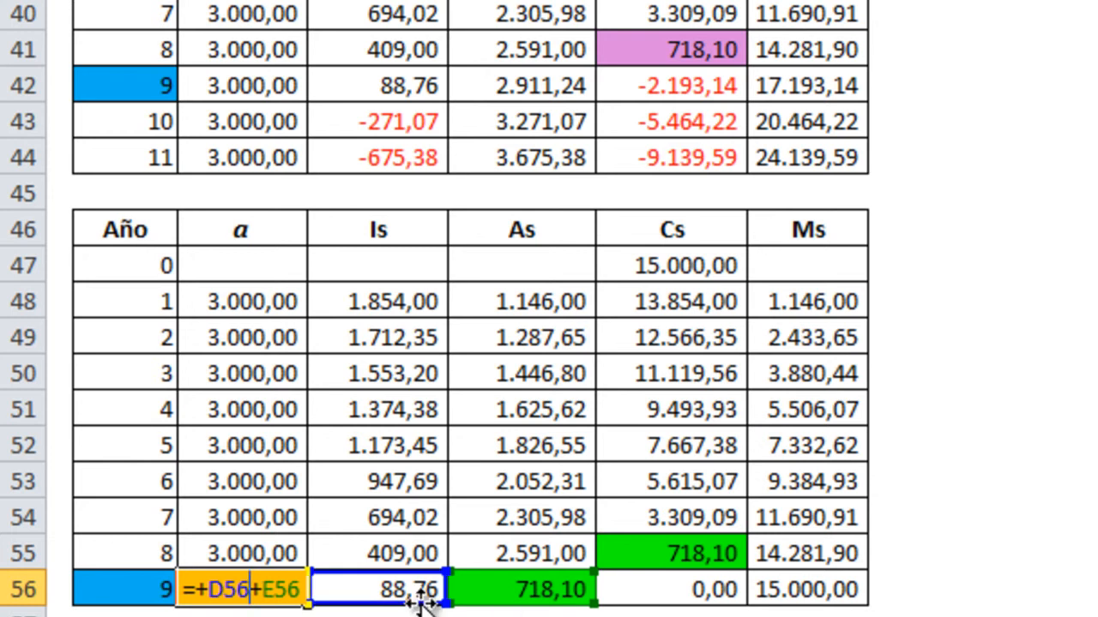
key("Return")
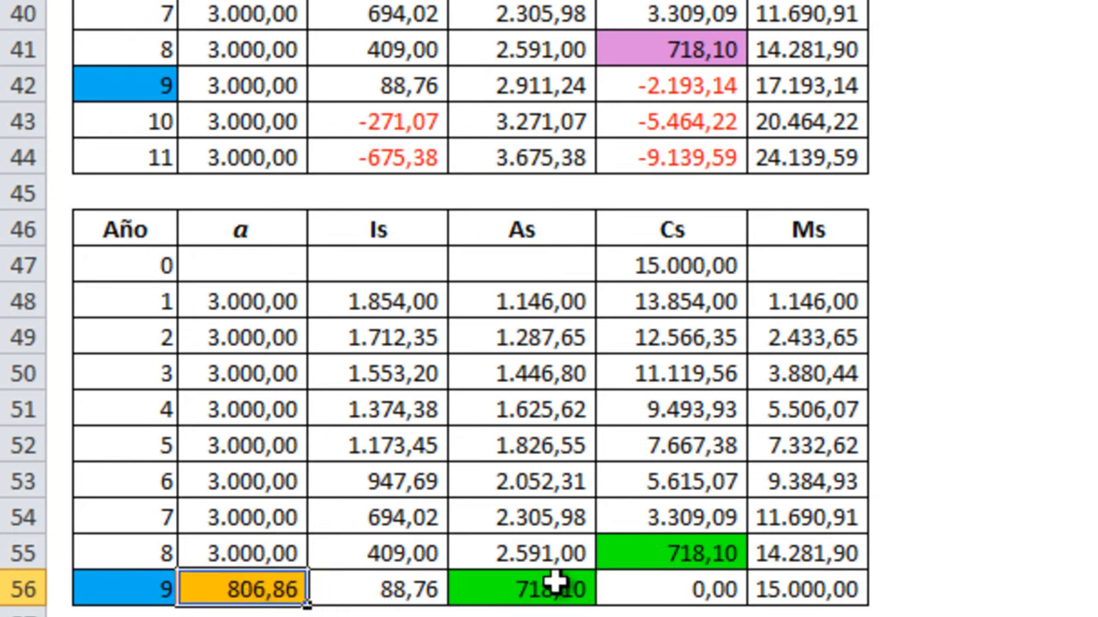
Inspect the year 9 formulas in F56 and C56, and compare the last payment with the Método 1 and Método 2 results.
left_click(678, 592)
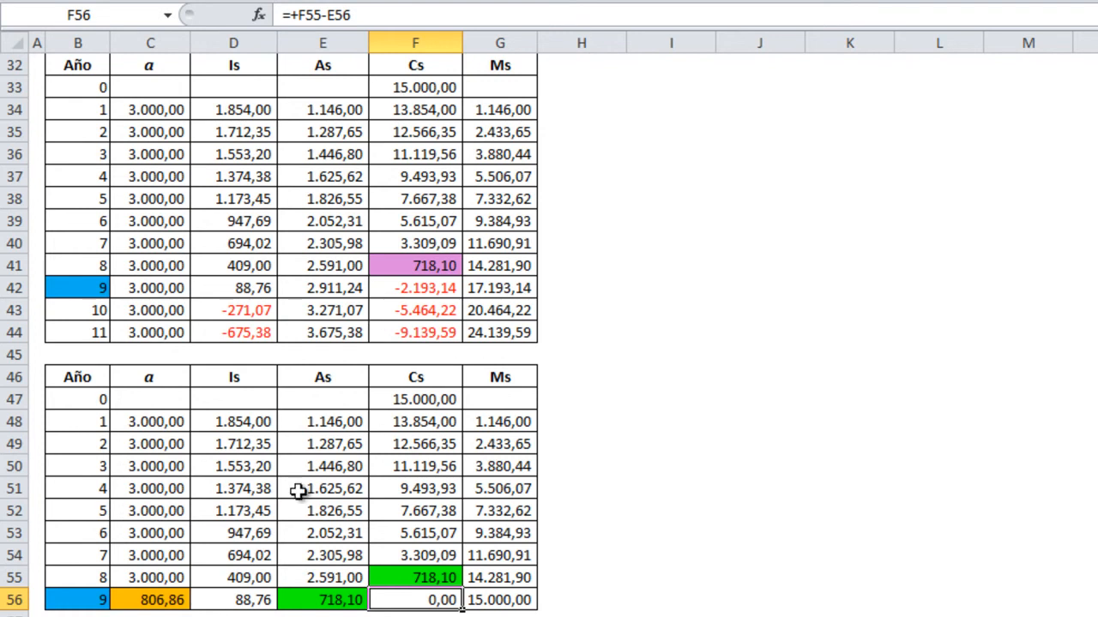
left_click(166, 600)
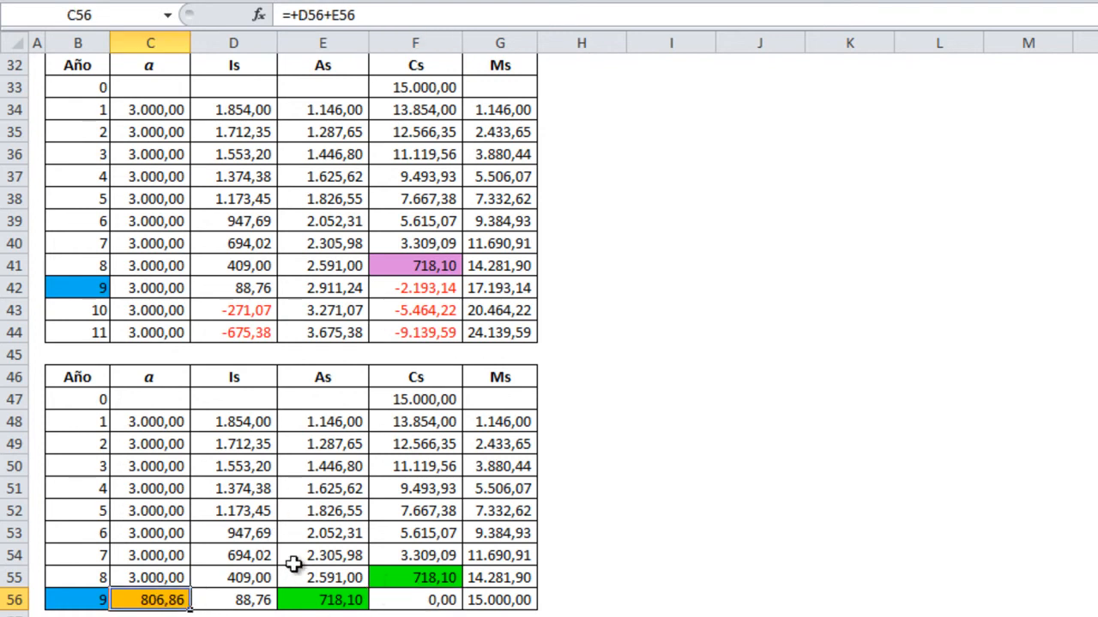
scroll(281, 505, "up", 8)
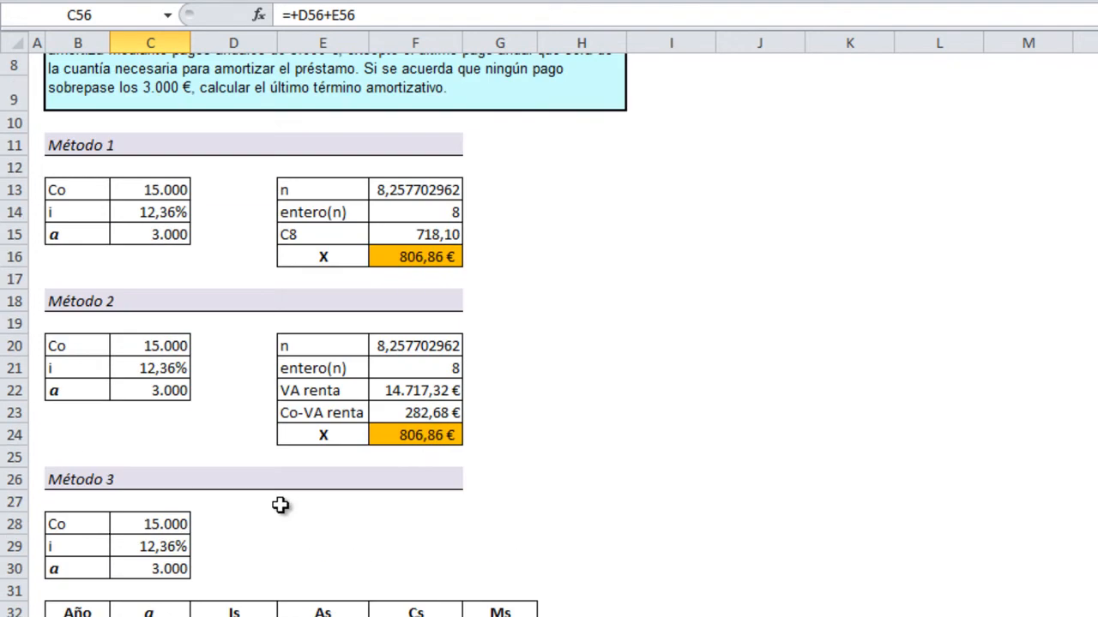
scroll(280, 505, "up", 3)
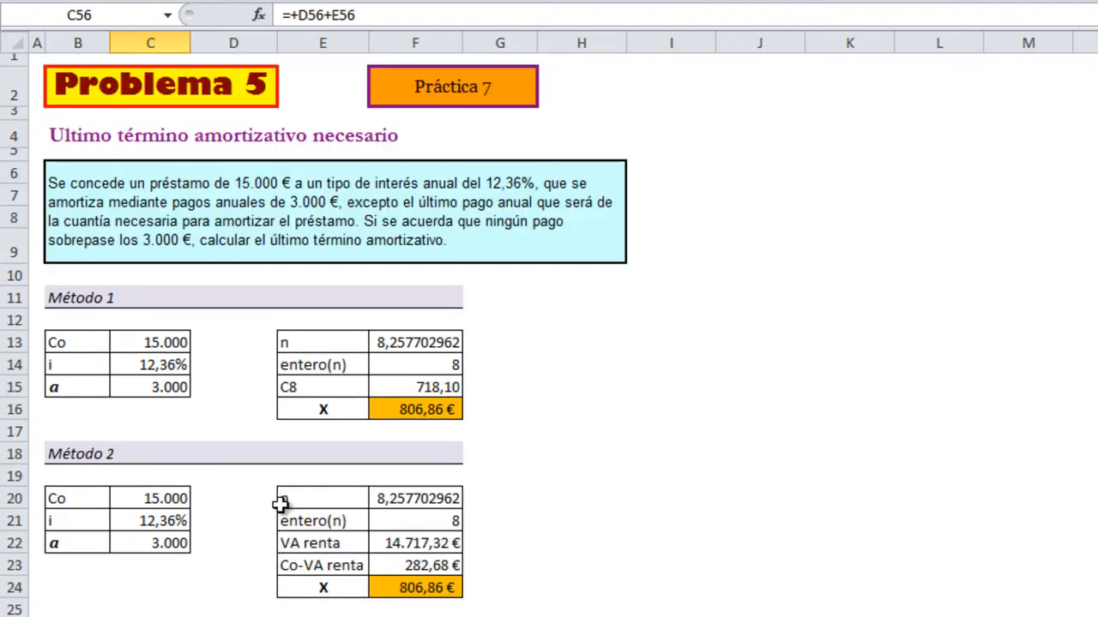